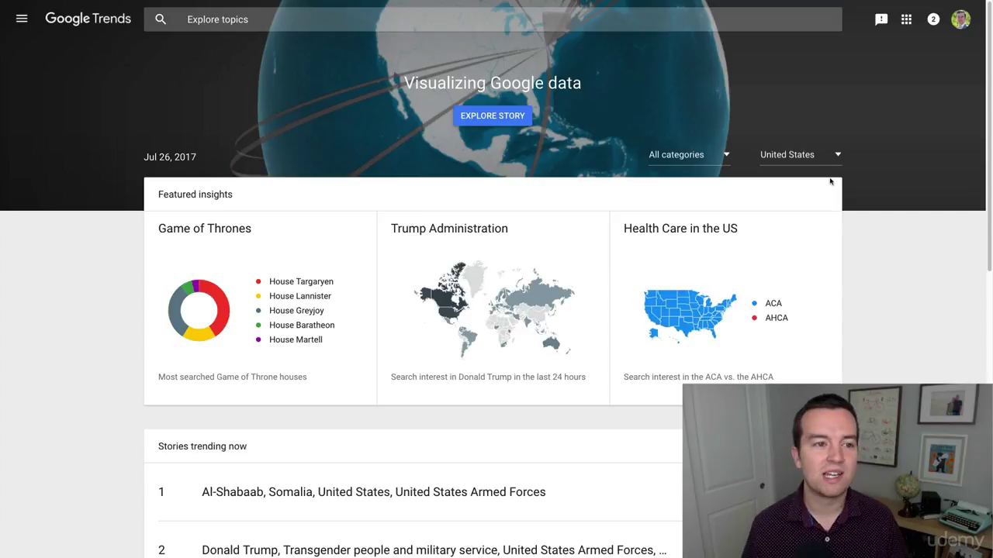
- Scroll through the list of trending stories
mouse_move(204, 8)
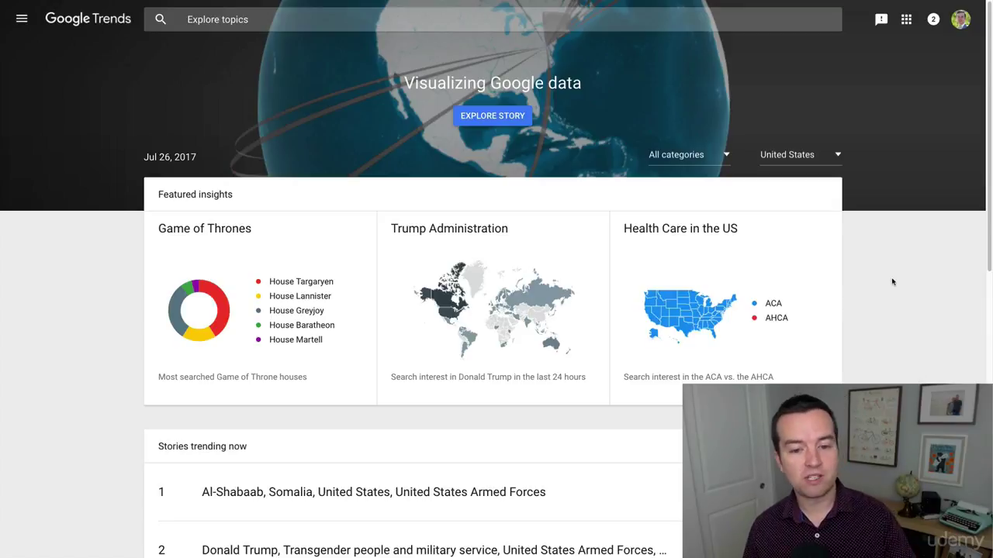
scroll(863, 248, "down", 1)
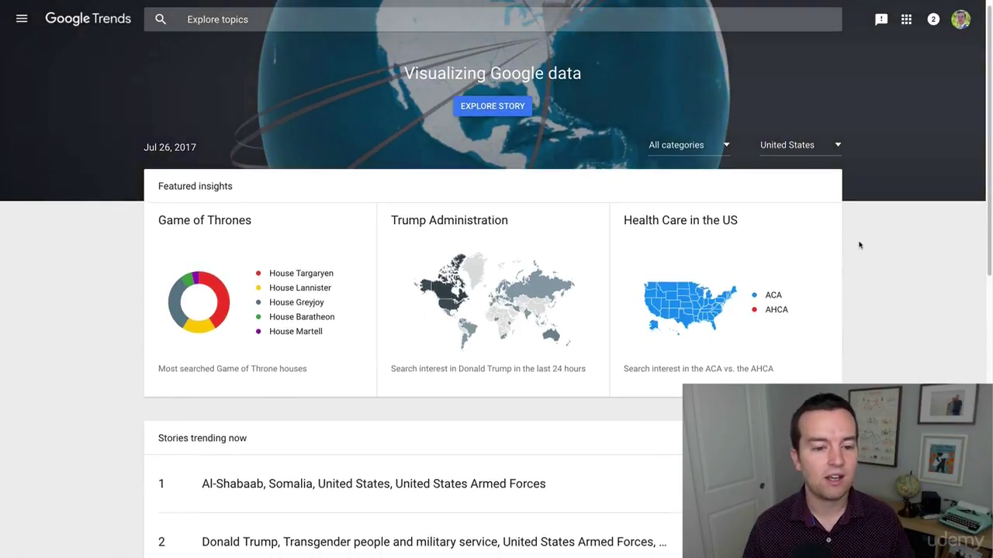
scroll(894, 276, "down", 1)
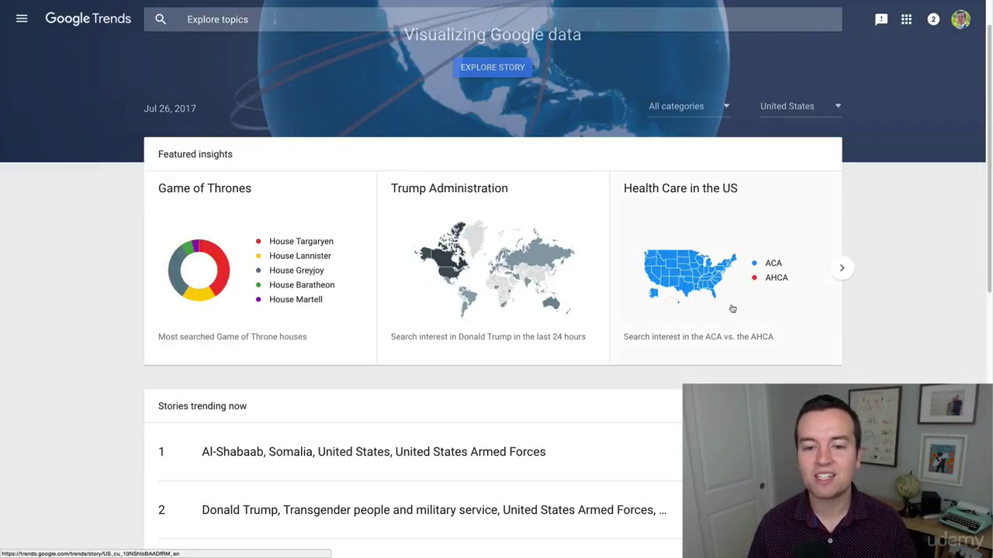
scroll(937, 283, "up", 1)
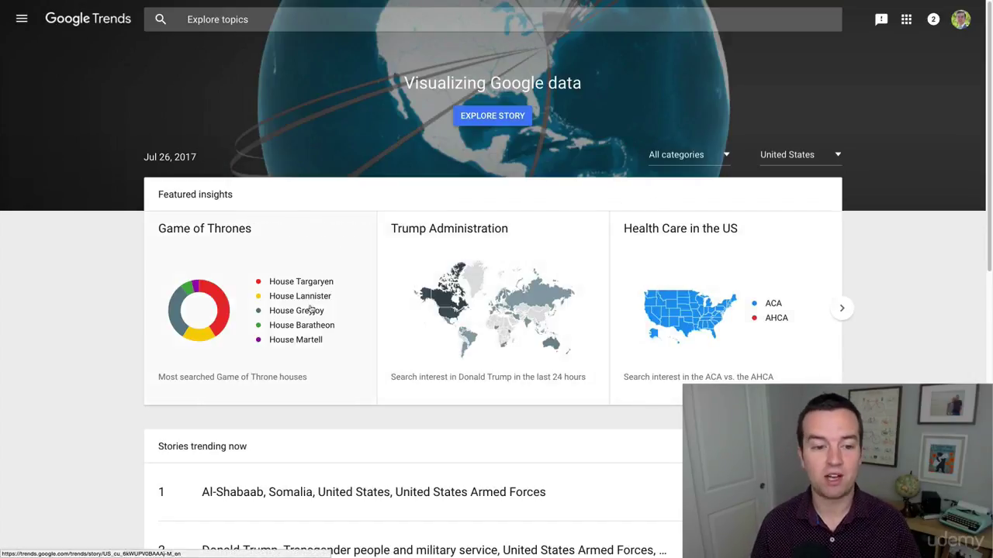
scroll(889, 301, "down", 2)
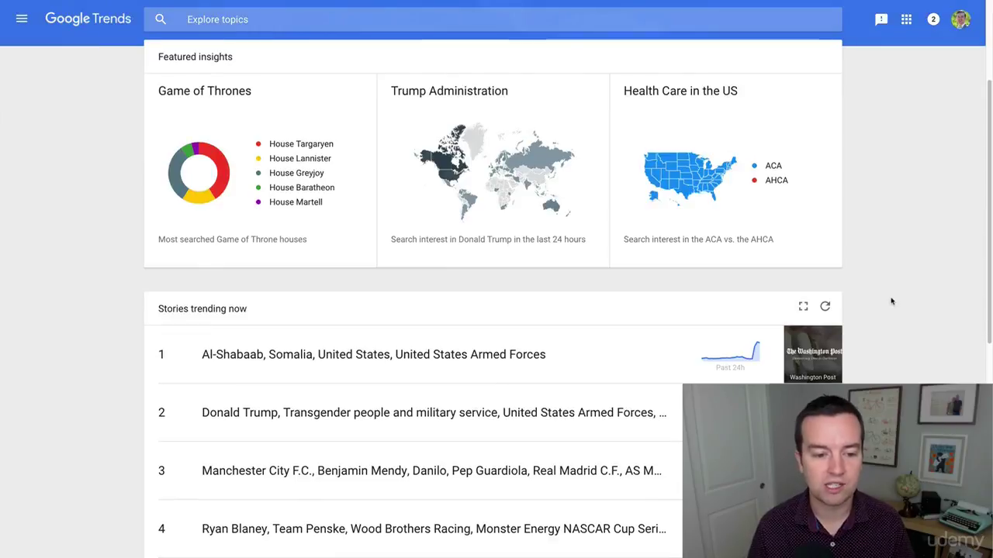
scroll(891, 302, "down", 2)
scroll(906, 315, "down", 1)
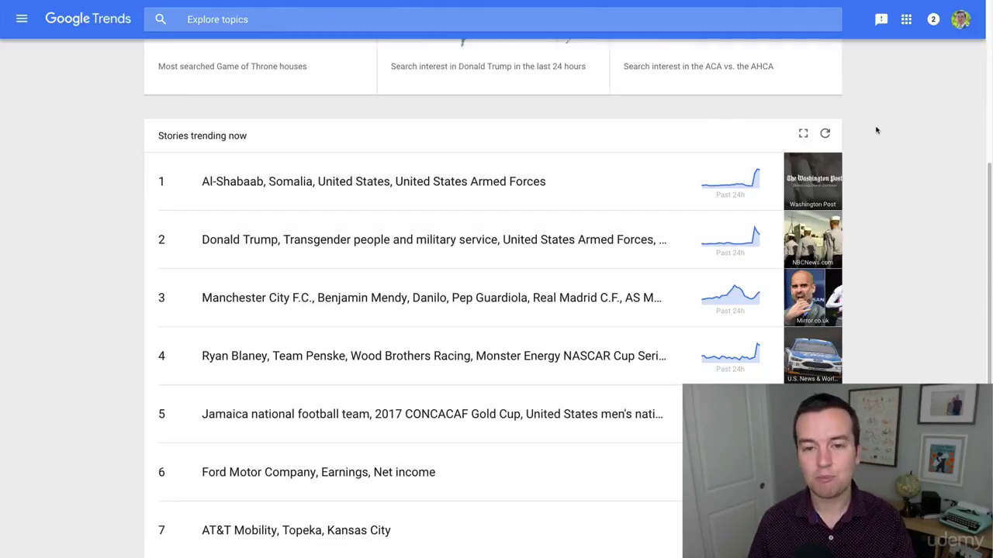
scroll(886, 136, "down", 2)
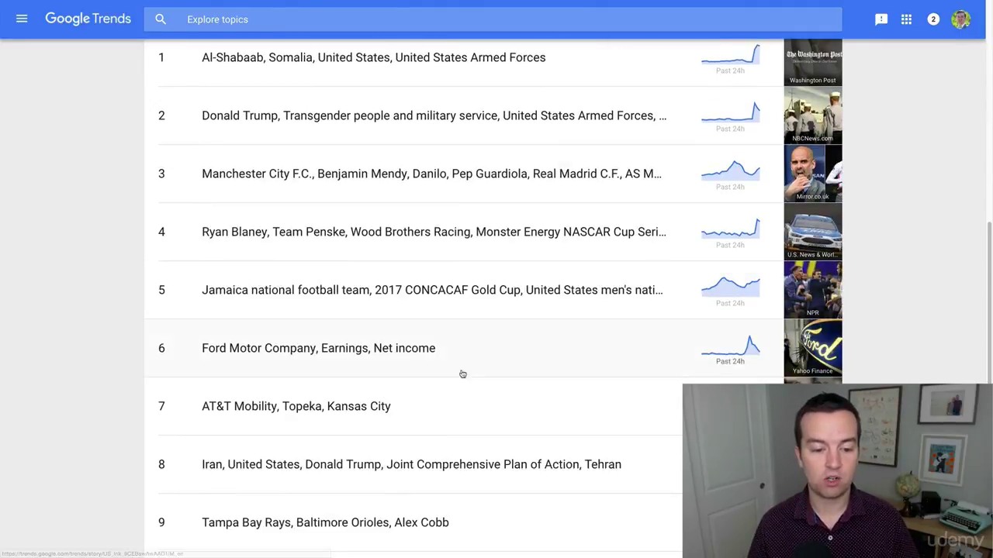
scroll(856, 361, "up", 5)
scroll(856, 361, "up", 3)
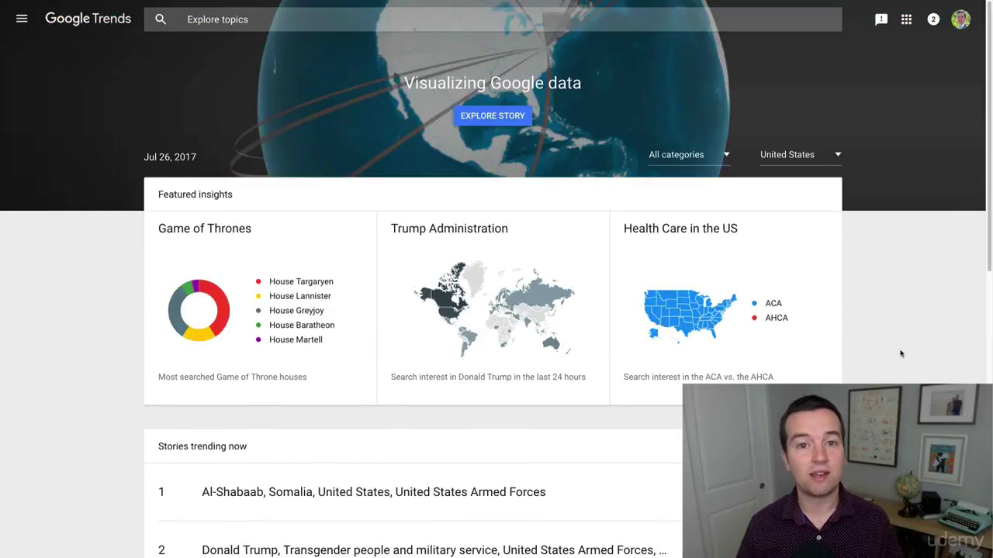
- Filter trending stories to the Business category, keeping United States as the country
left_click(720, 161)
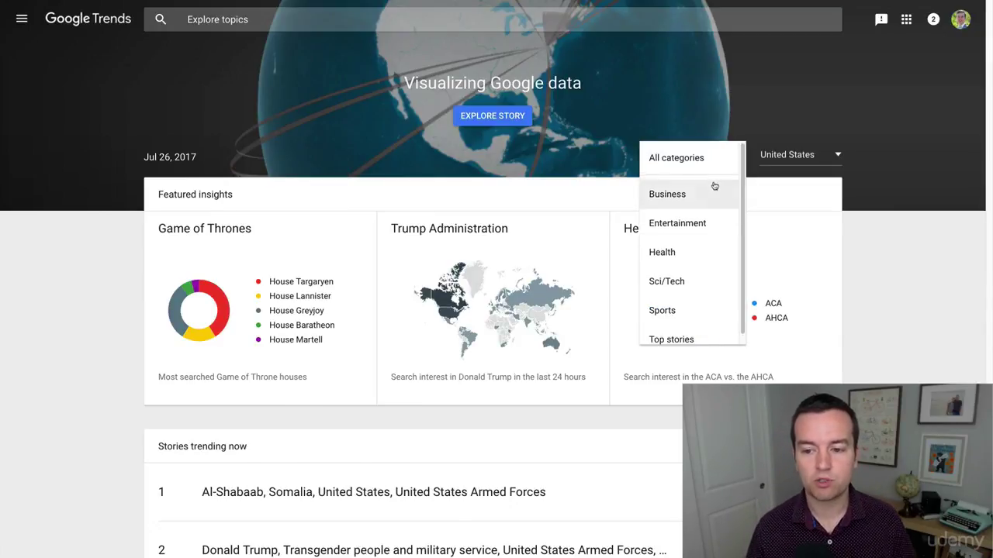
scroll(713, 185, "down", 1)
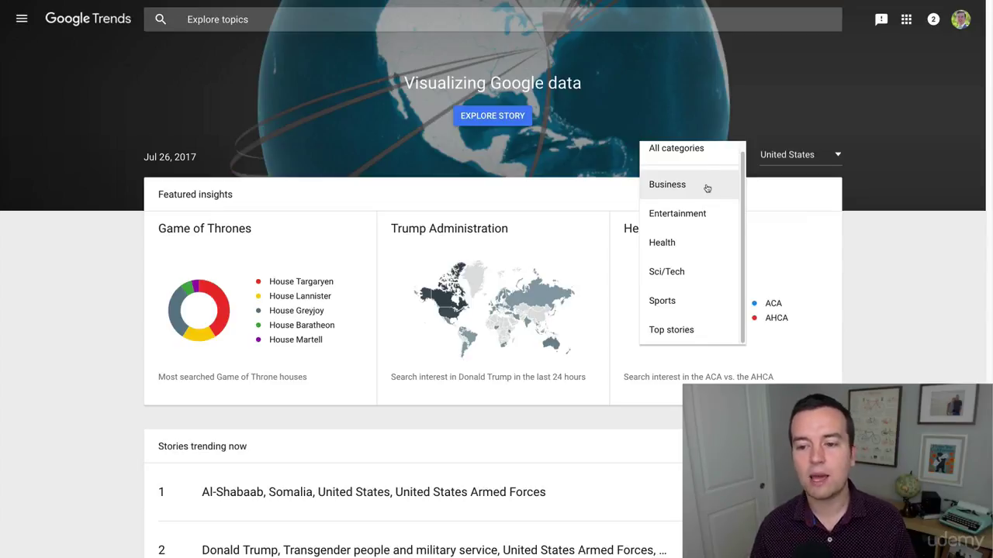
left_click(706, 189)
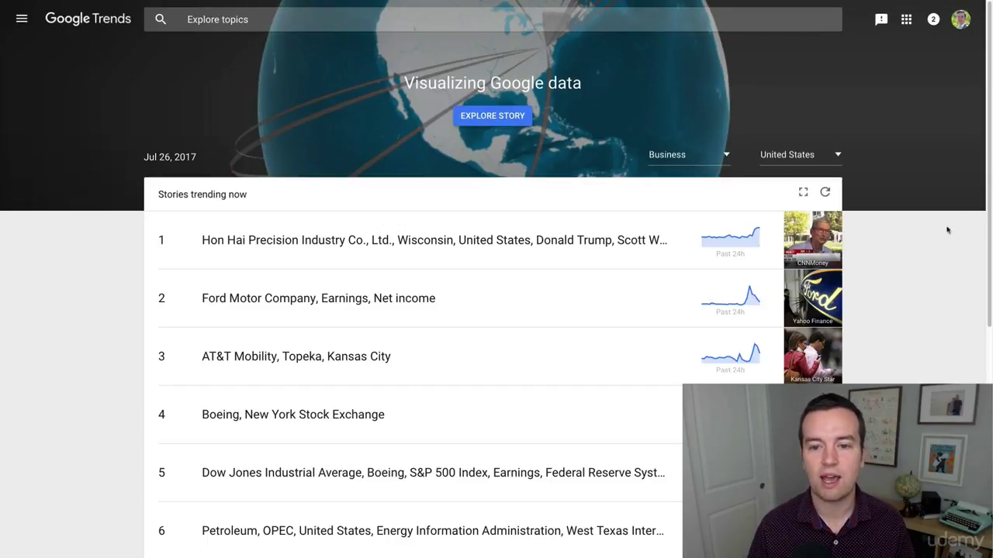
left_click(805, 154)
left_click(902, 233)
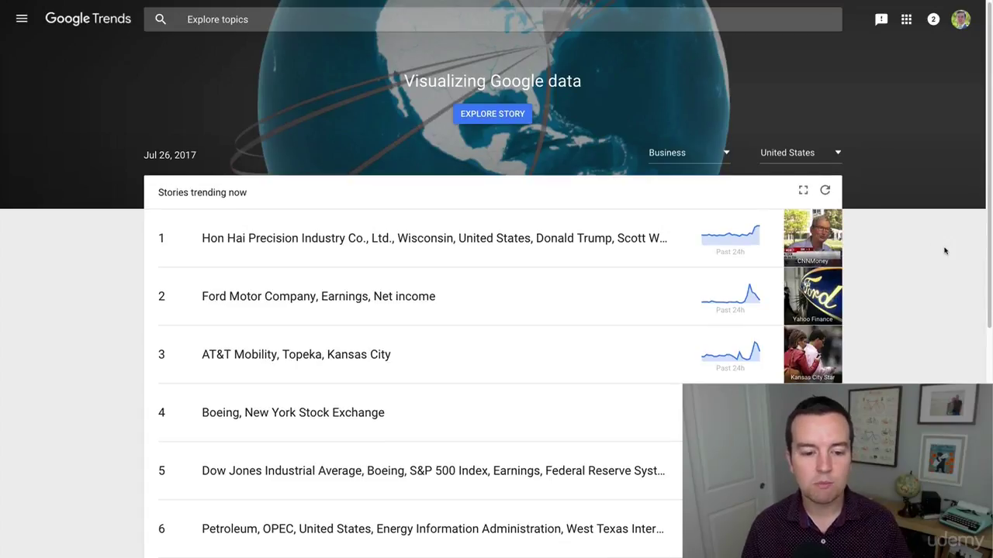
- Scroll through the United States business stories led by Hon Hai and Ford earnings
scroll(930, 247, "down", 1)
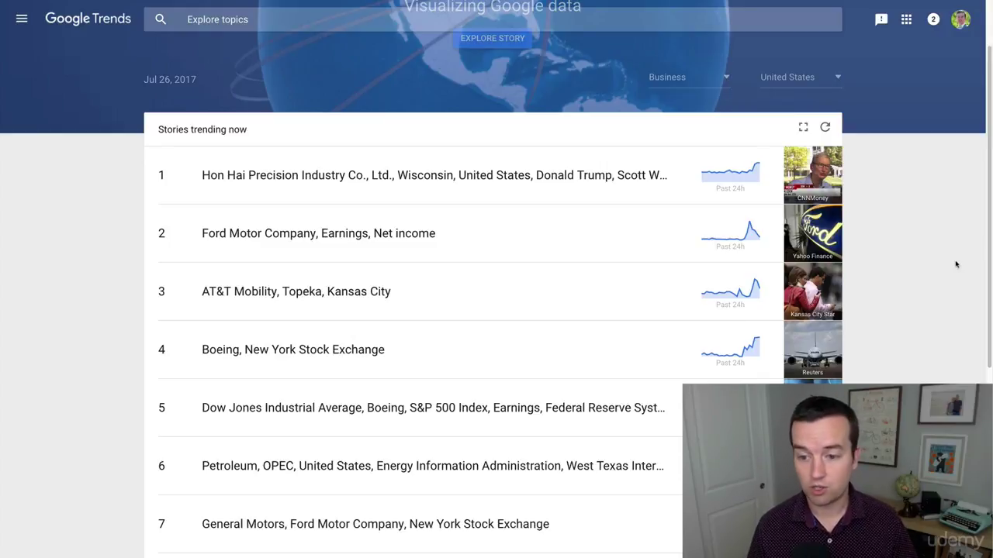
scroll(774, 248, "down", 1)
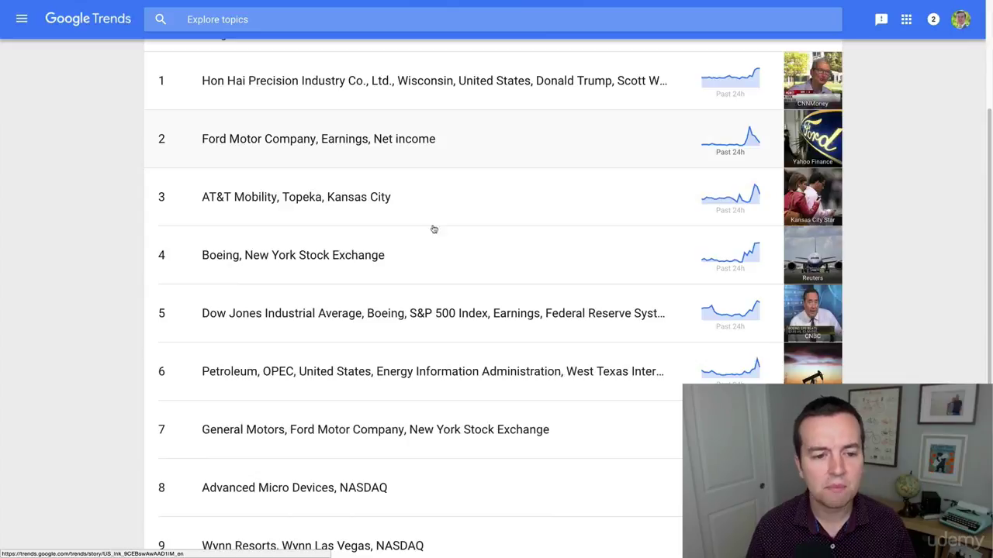
scroll(440, 276, "down", 1)
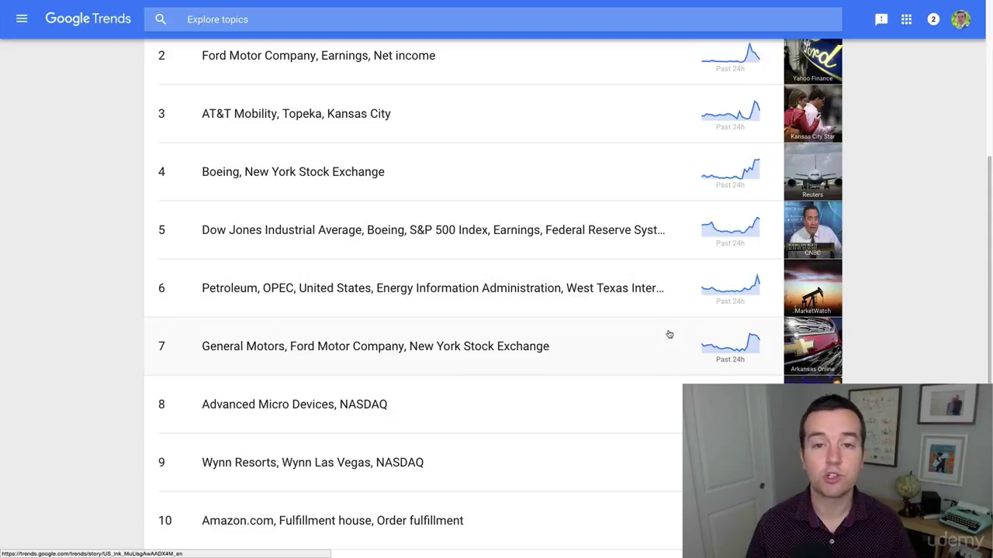
scroll(669, 334, "up", 2)
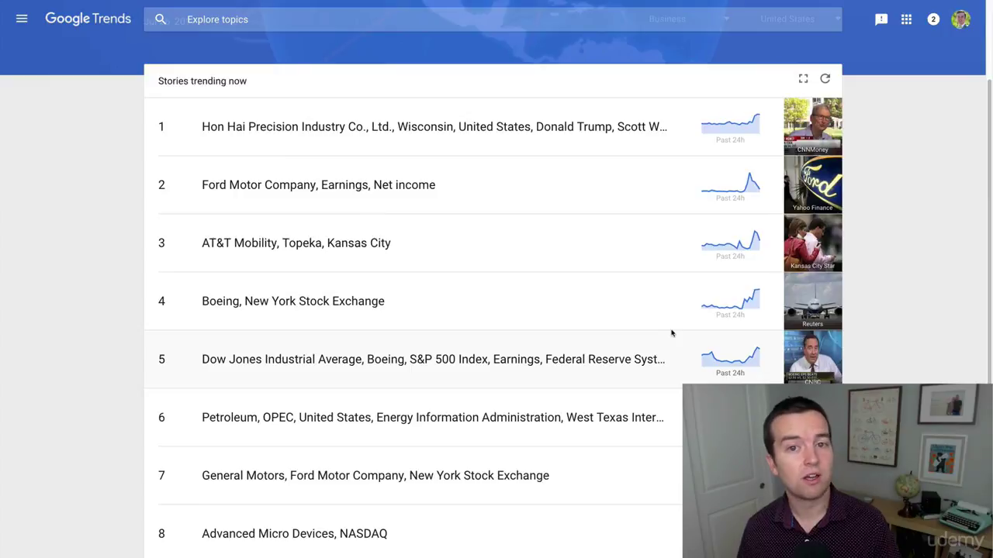
scroll(496, 127, "up", 3)
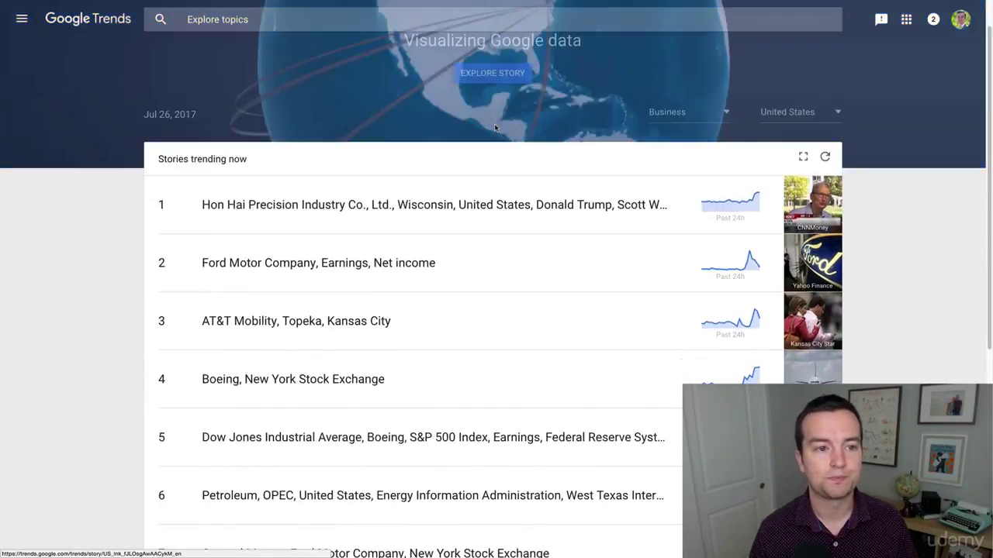
left_click(252, 20)
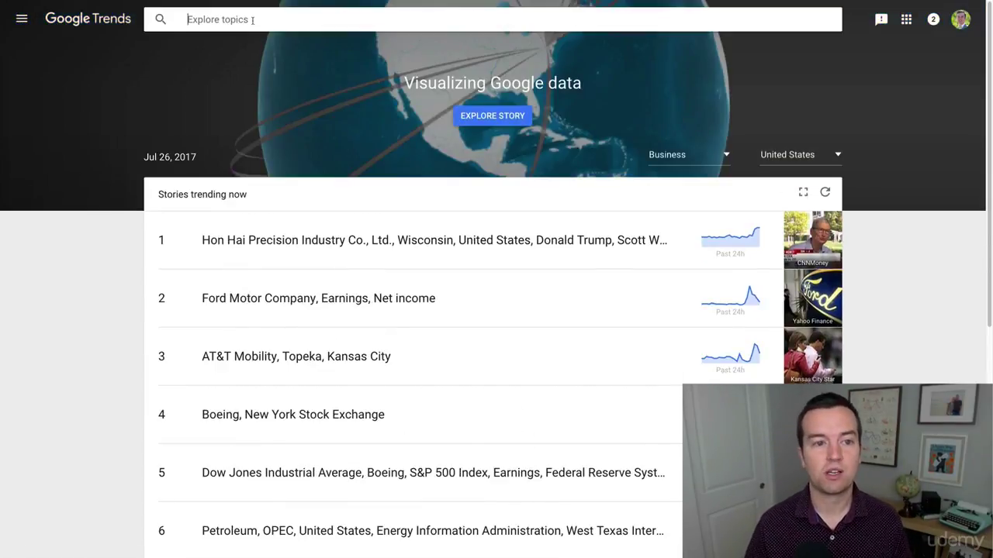
- Search for 'personal finace' worldwide and set the time range to Past 5 years
type("personal finace")
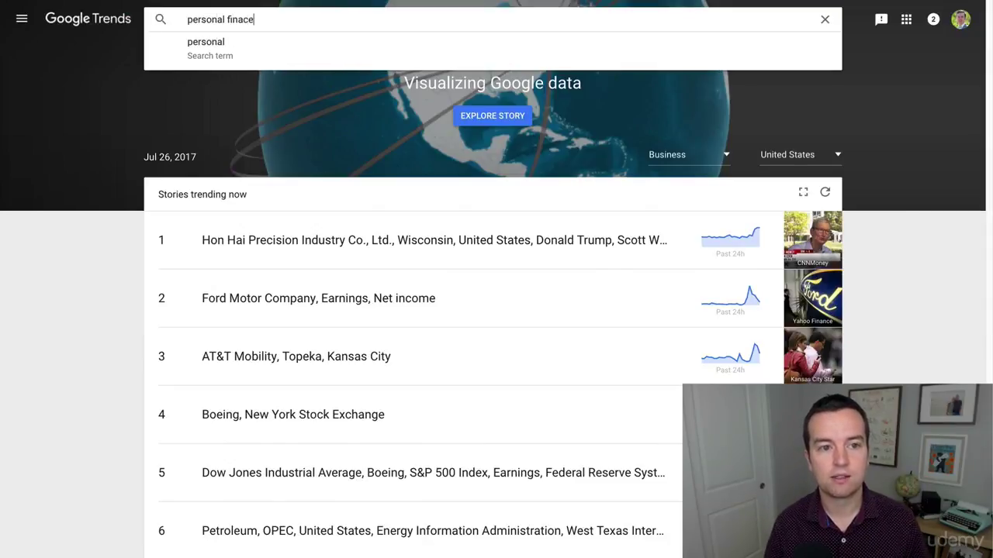
key("Return")
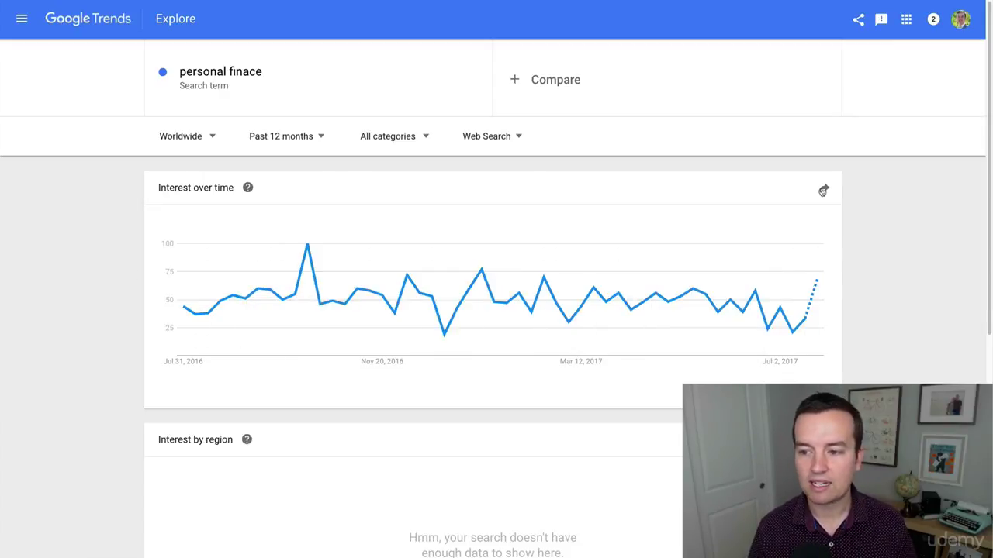
left_click(303, 138)
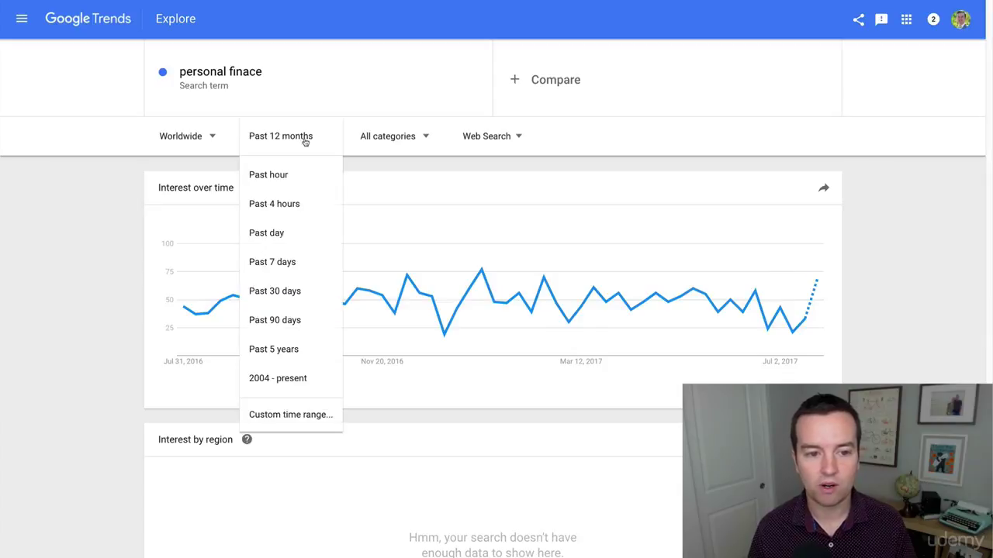
left_click(304, 350)
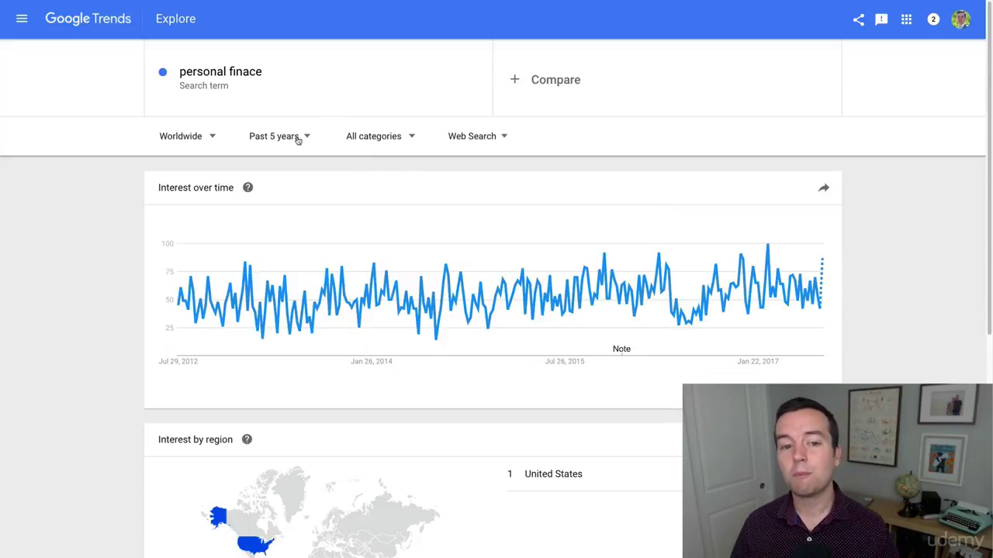
left_click(537, 98)
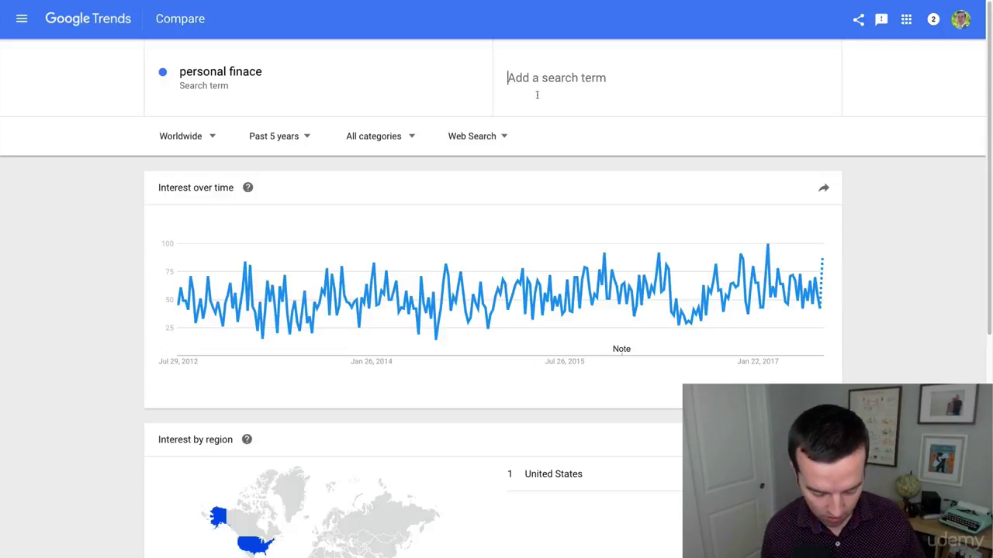
- Add 'early retirement' as a comparison term and review the five-year comparison results
type("retirem")
key("ctrl+a")
type("early ")
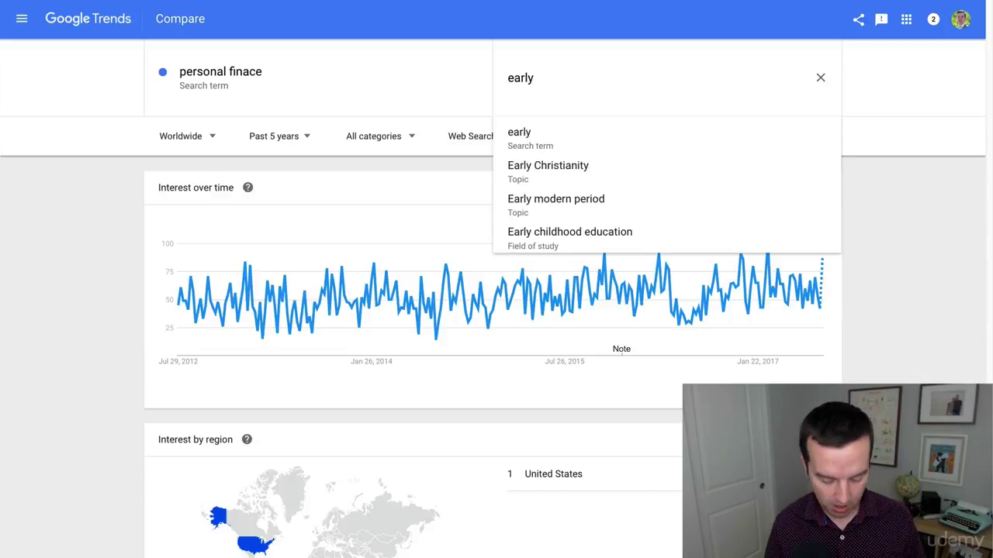
type("retirement")
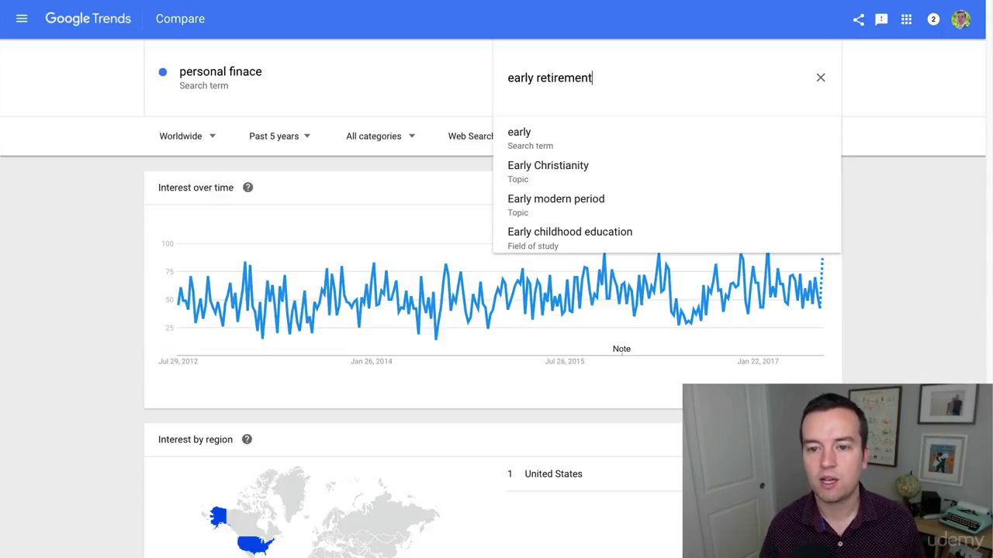
key("Return")
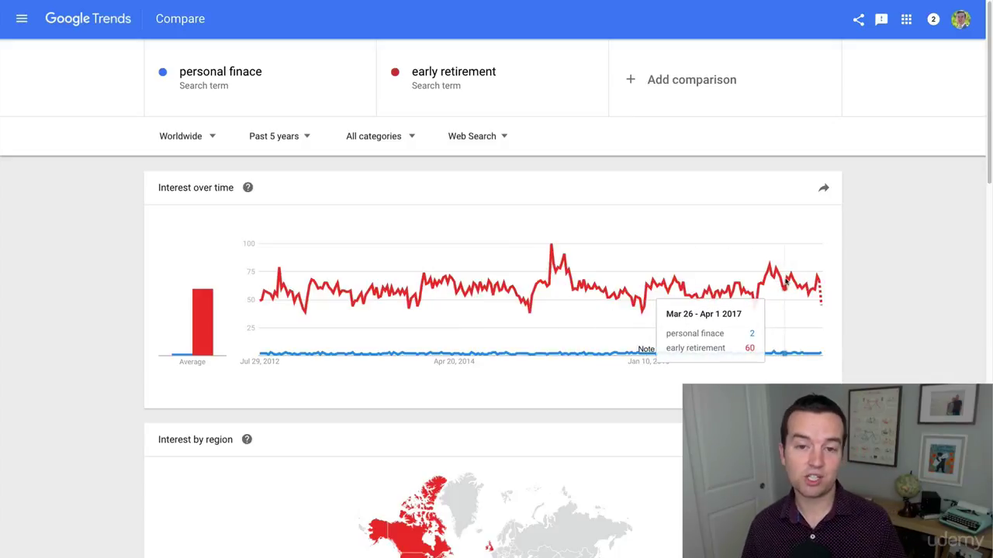
scroll(794, 286, "down", 2)
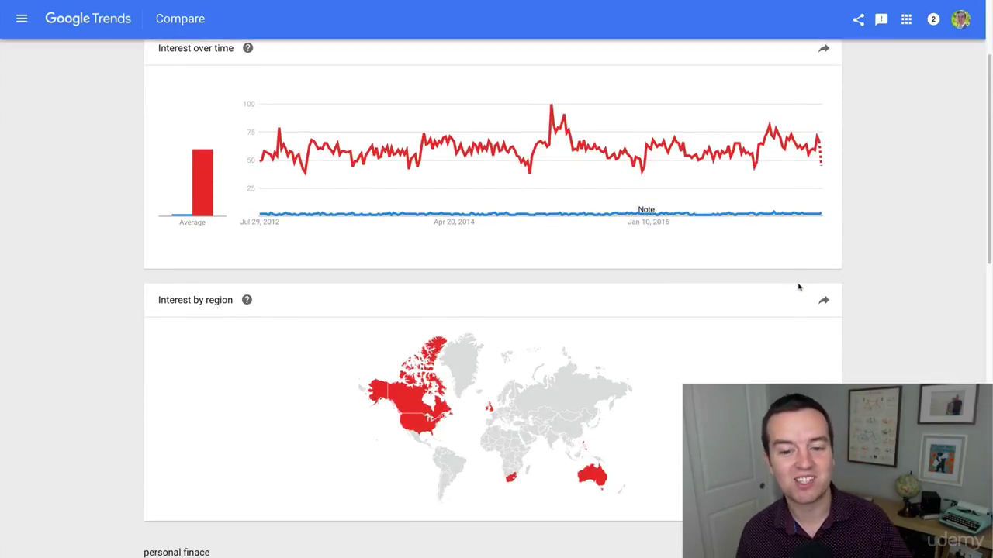
scroll(798, 284, "down", 2)
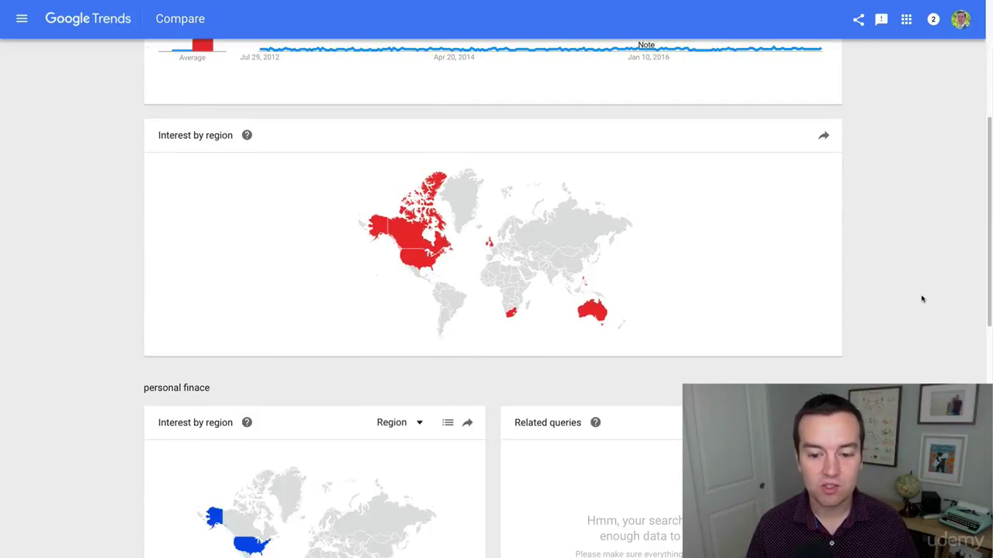
scroll(924, 299, "down", 3)
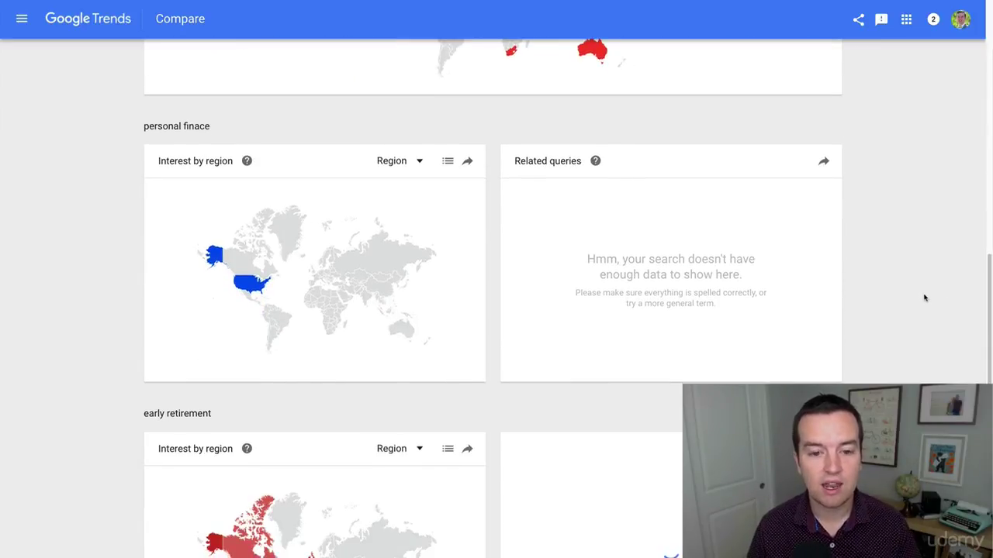
scroll(923, 297, "up", 7)
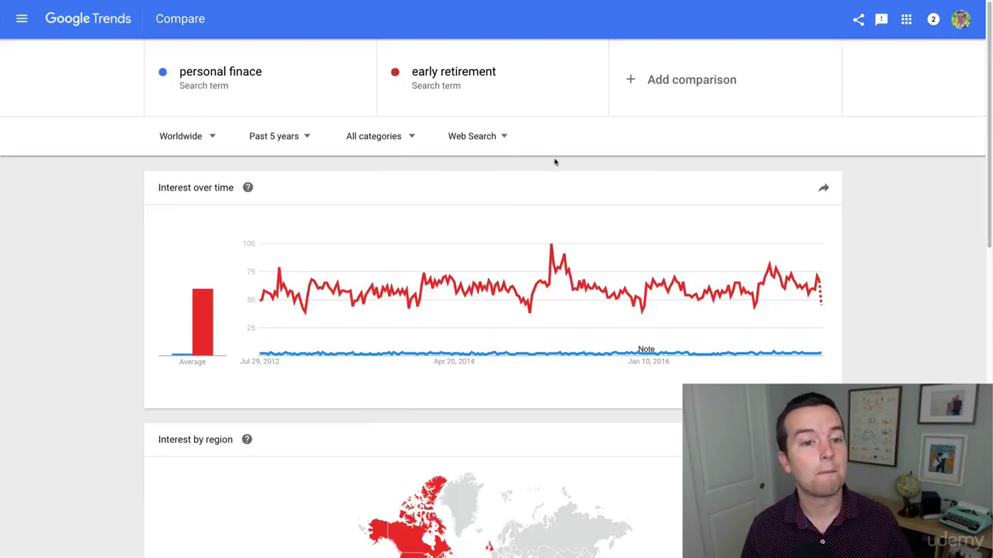
mouse_move(590, 79)
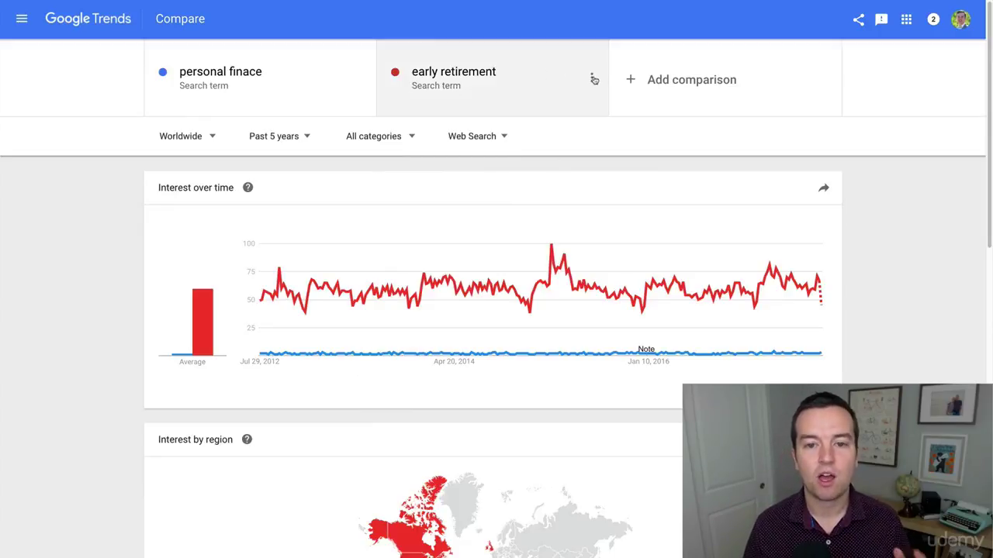
- Remove 'early retirement' from the comparison, leaving personal finance over the past 12 months
left_click(593, 79)
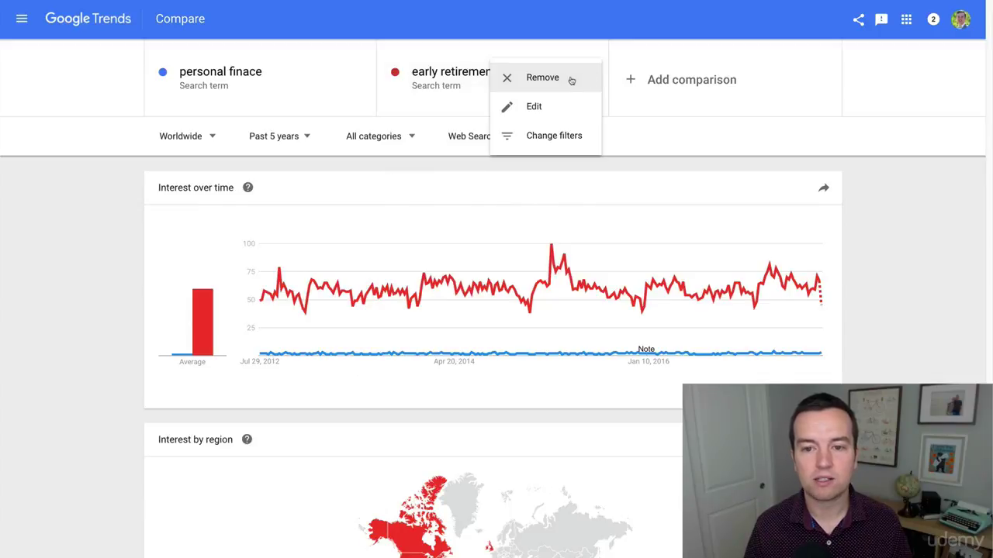
left_click(573, 80)
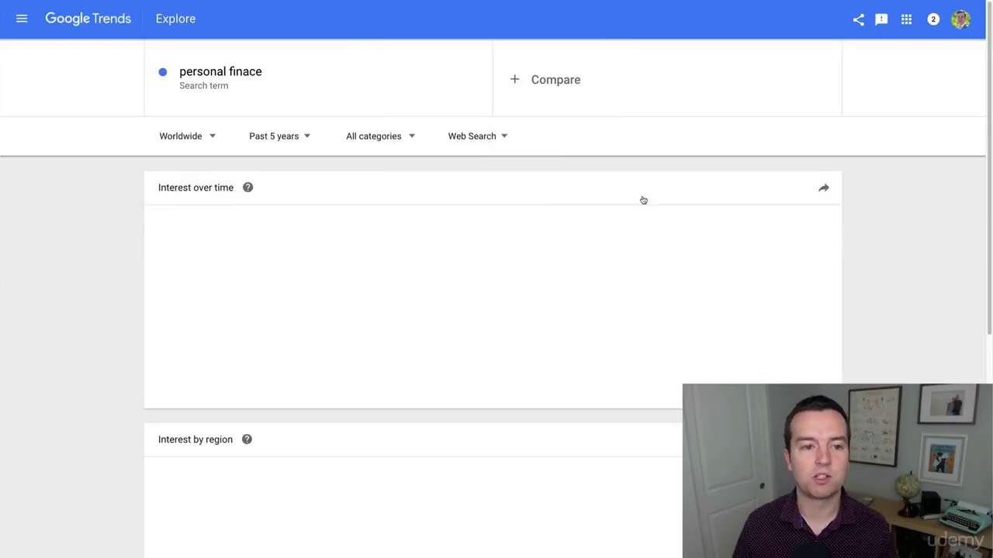
scroll(827, 211, "down", 3)
scroll(860, 220, "down", 2)
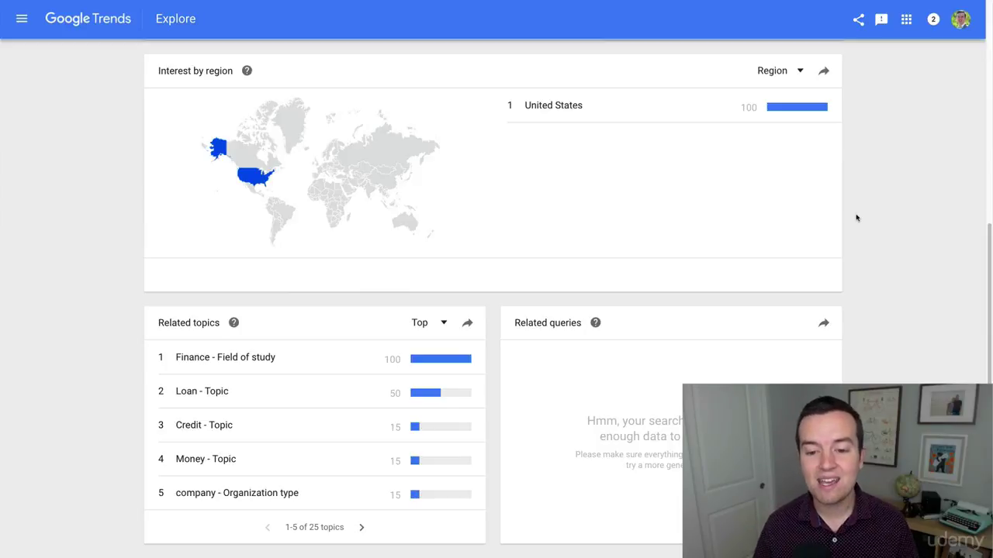
scroll(917, 322, "up", 5)
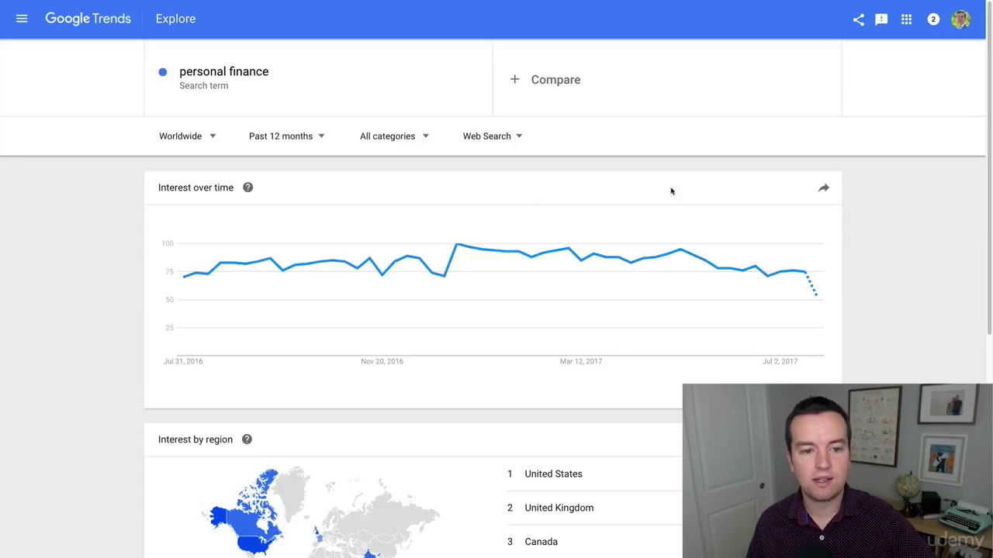
- Page the Related queries list forward to rows 16–20
scroll(892, 191, "down", 4)
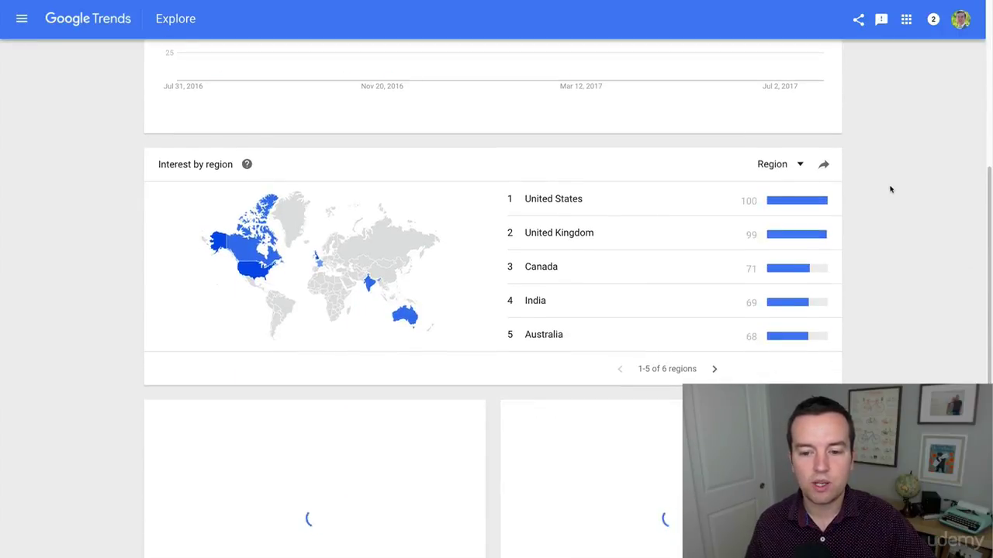
scroll(890, 190, "down", 2)
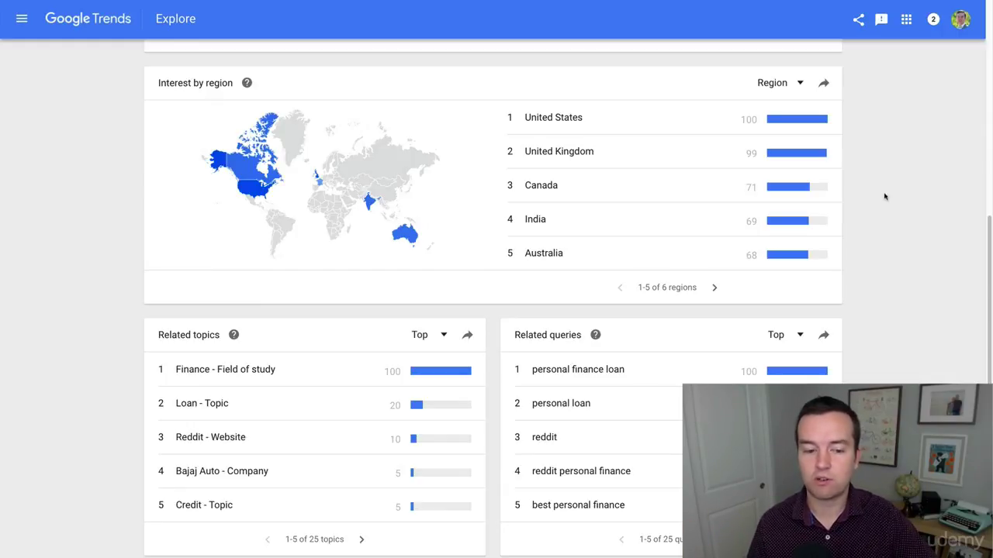
scroll(942, 246, "down", 1)
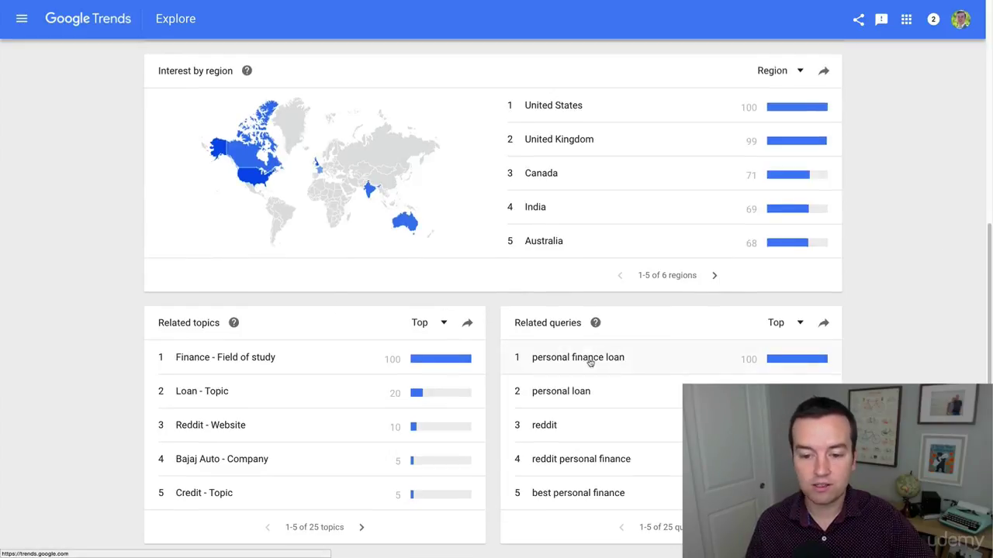
triple_click(718, 527)
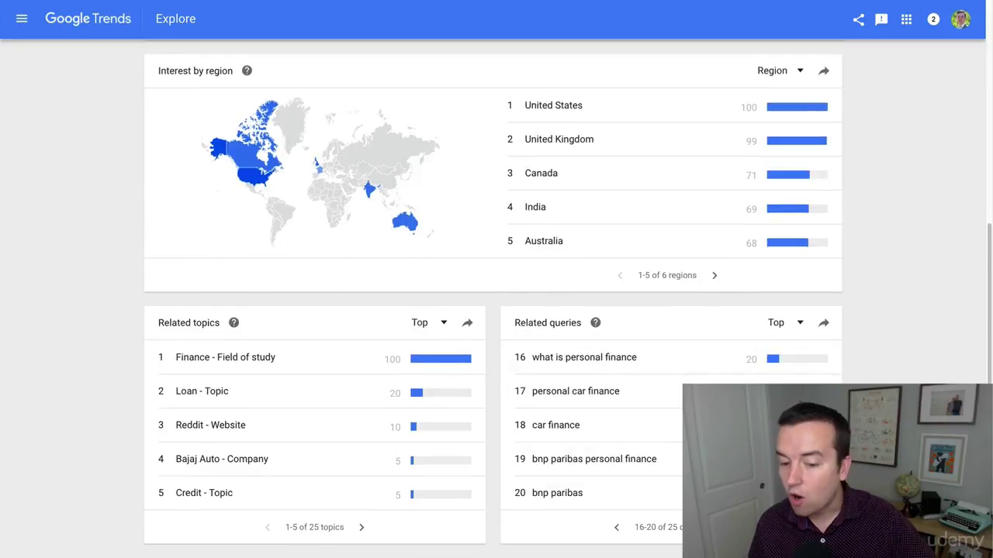
scroll(512, 146, "up", 5)
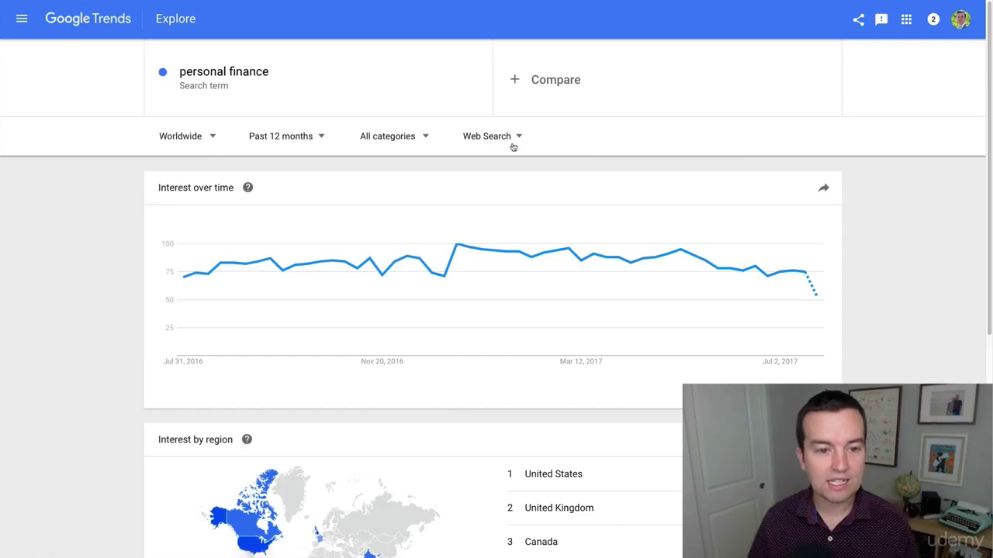
- Replace the search term with 'early retirement' and show related queries 6–10
left_click(298, 66)
type("earl")
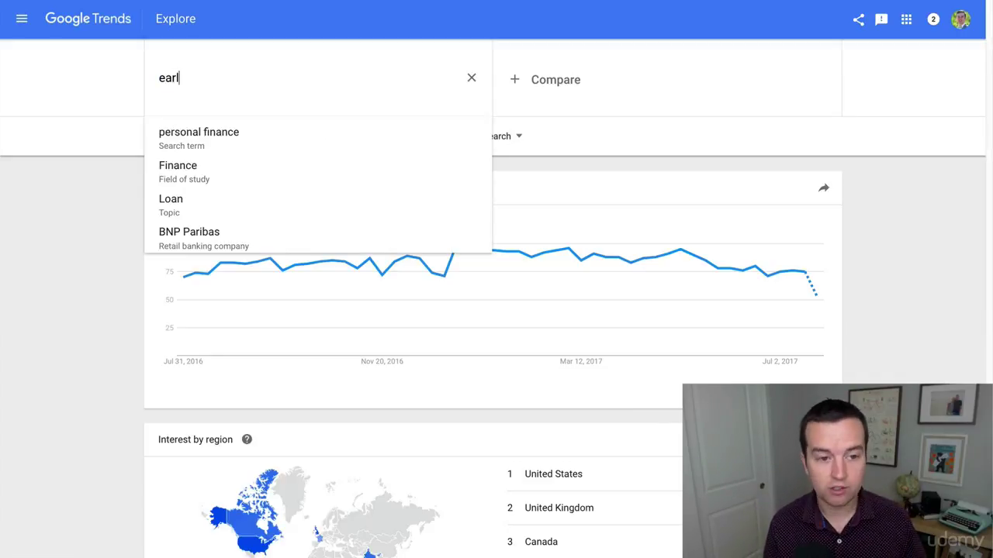
type("y retirement")
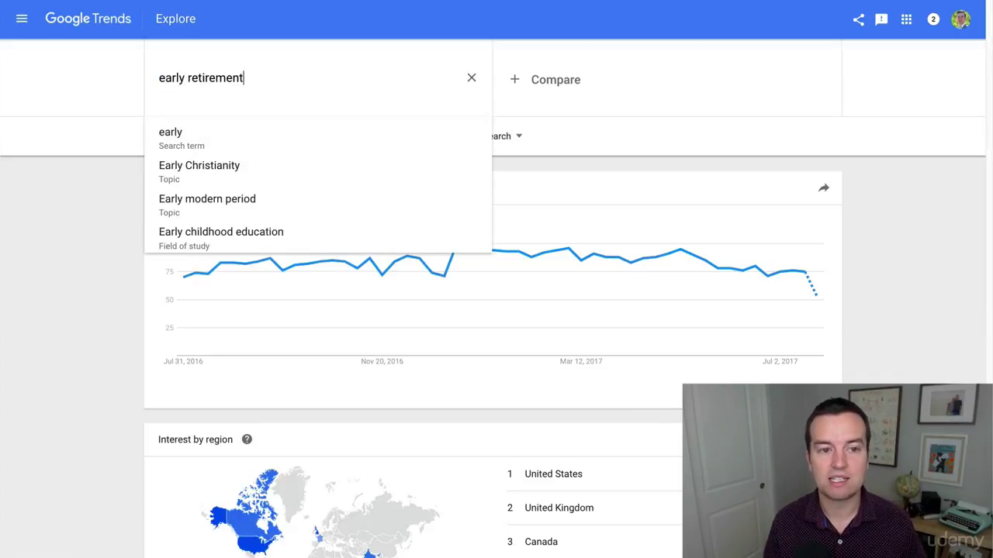
key("Return")
scroll(875, 178, "down", 3)
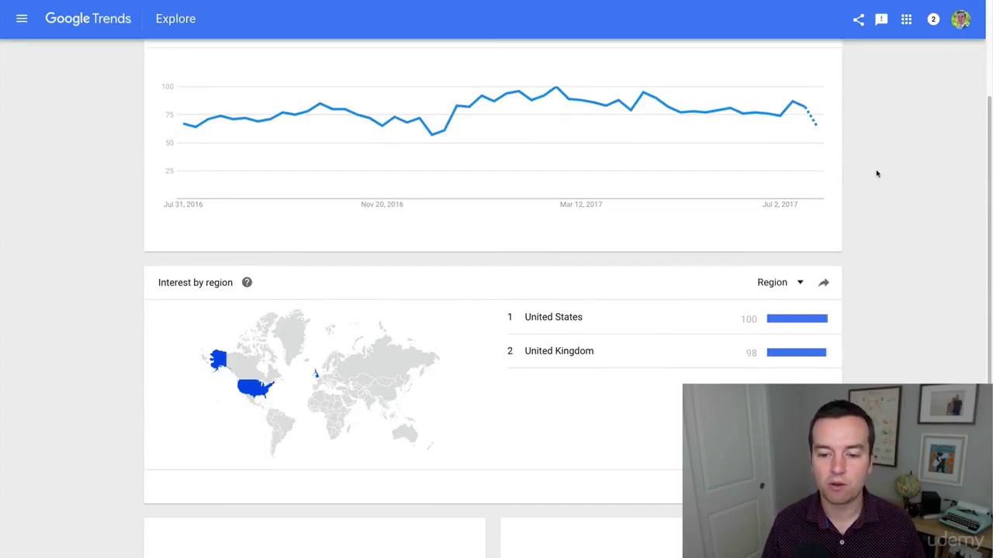
scroll(895, 173, "down", 2)
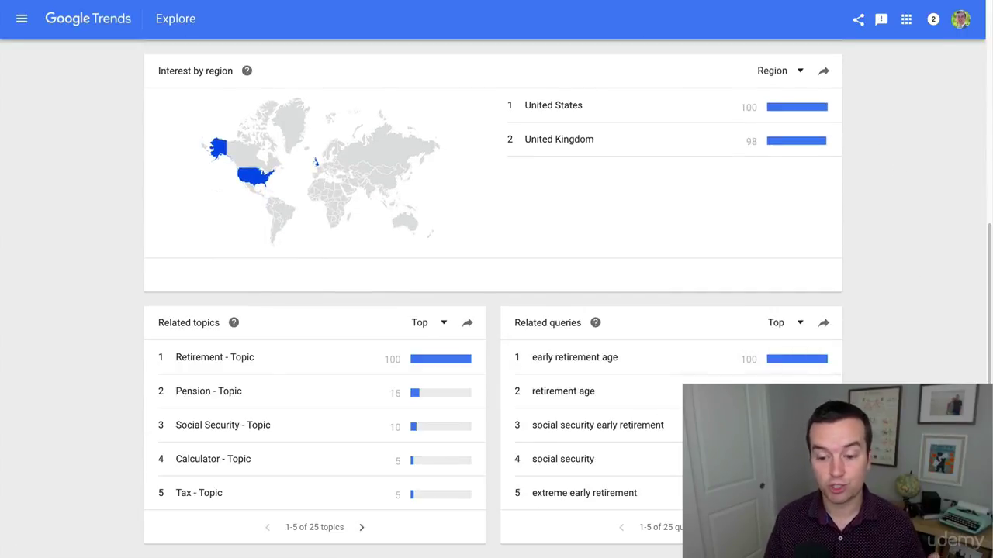
left_click(715, 527)
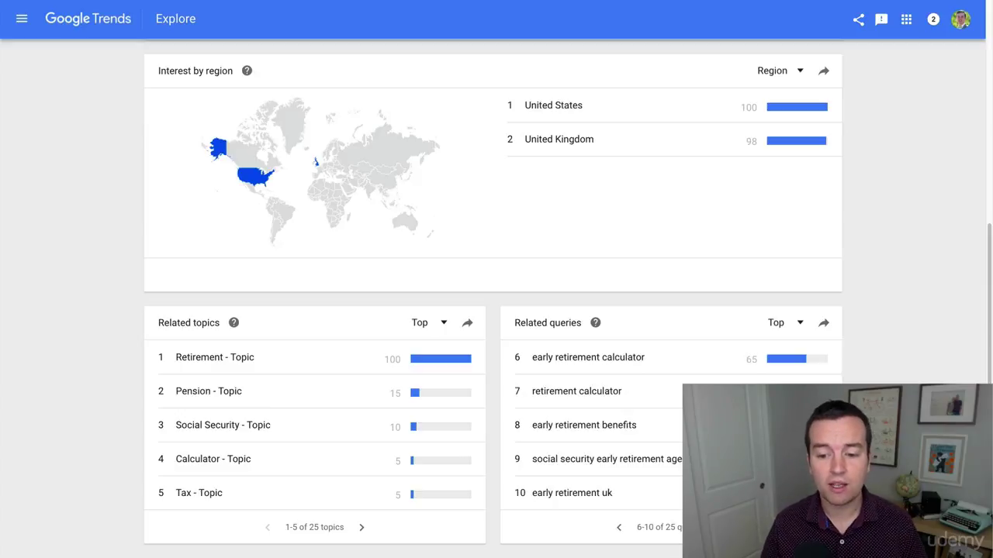